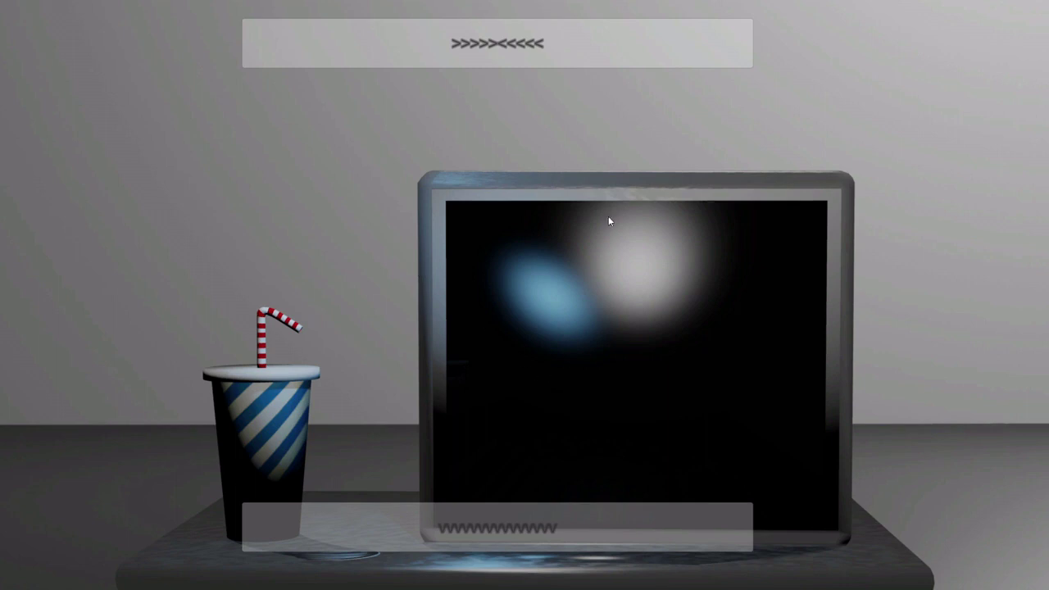
# Check the office door and another camera feed, then raise the security camera monitor again.
pyautogui.click(498, 43)
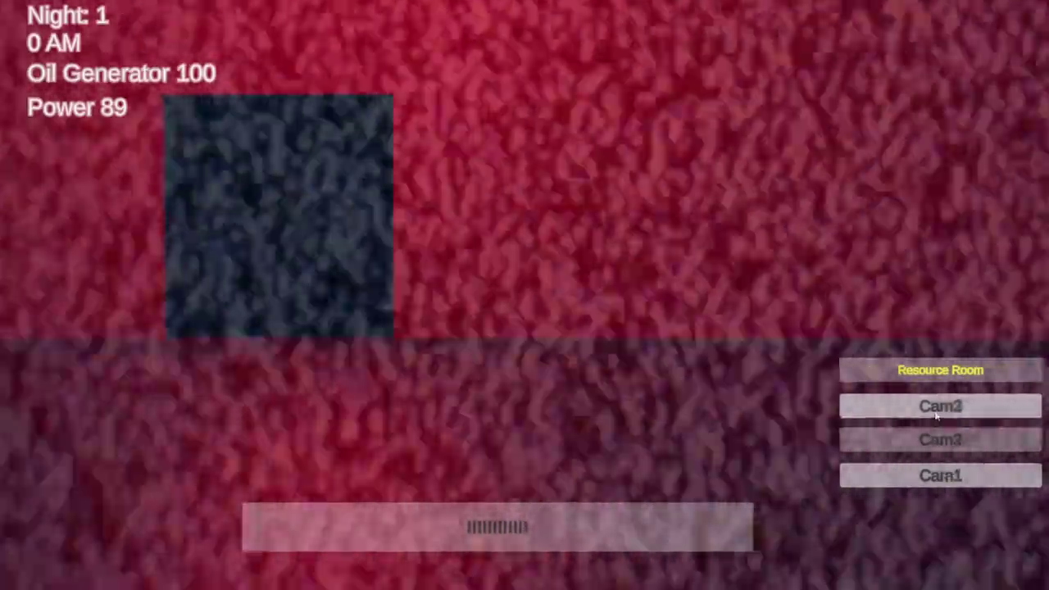
pyautogui.click(940, 407)
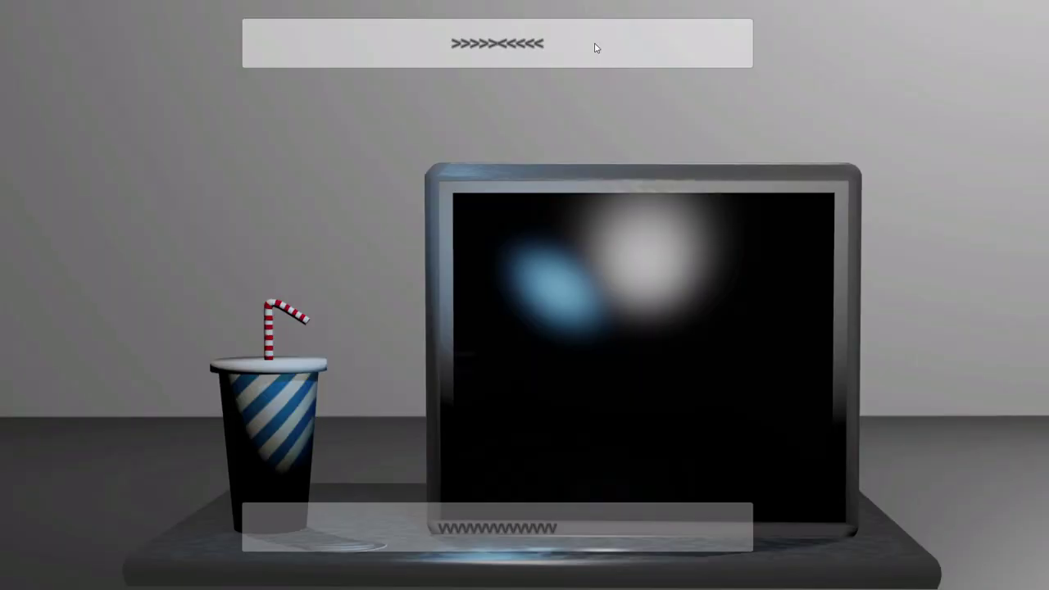
pyautogui.click(633, 446)
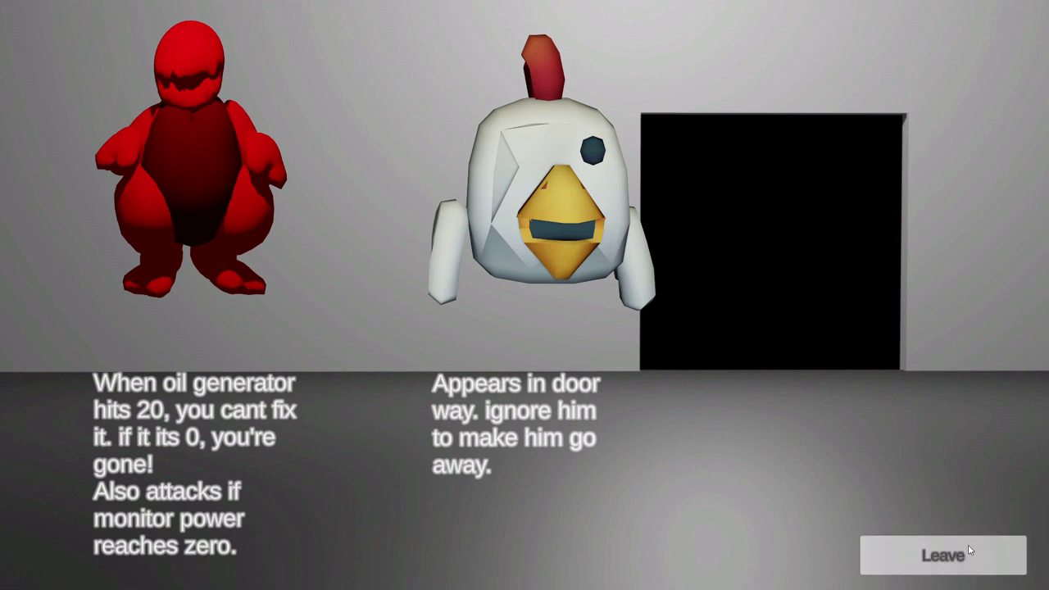
# Leave the Help page and return to the main menu.
pyautogui.click(910, 559)
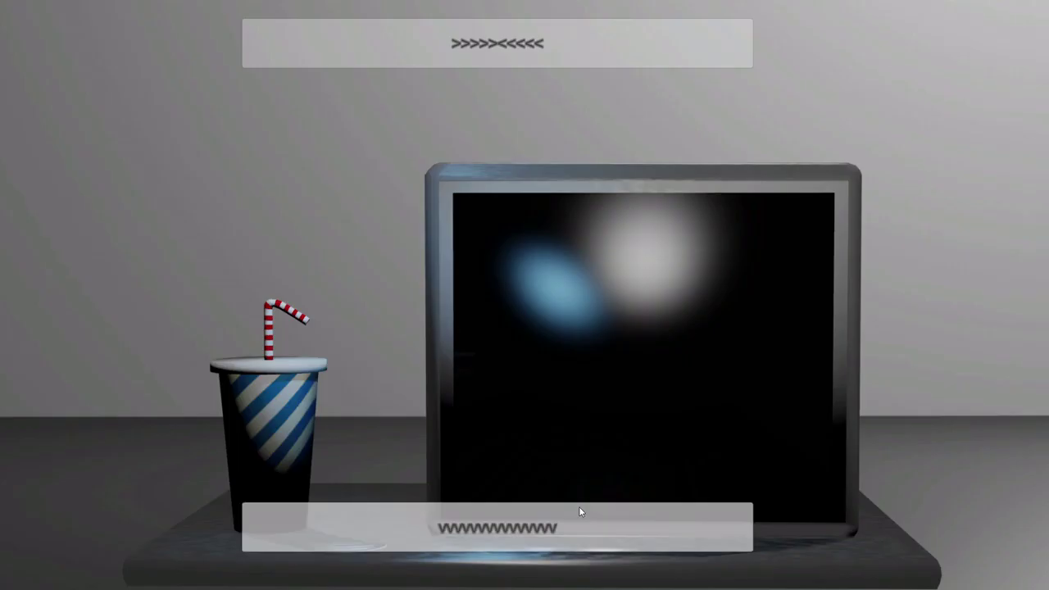
pyautogui.moveTo(498, 528)
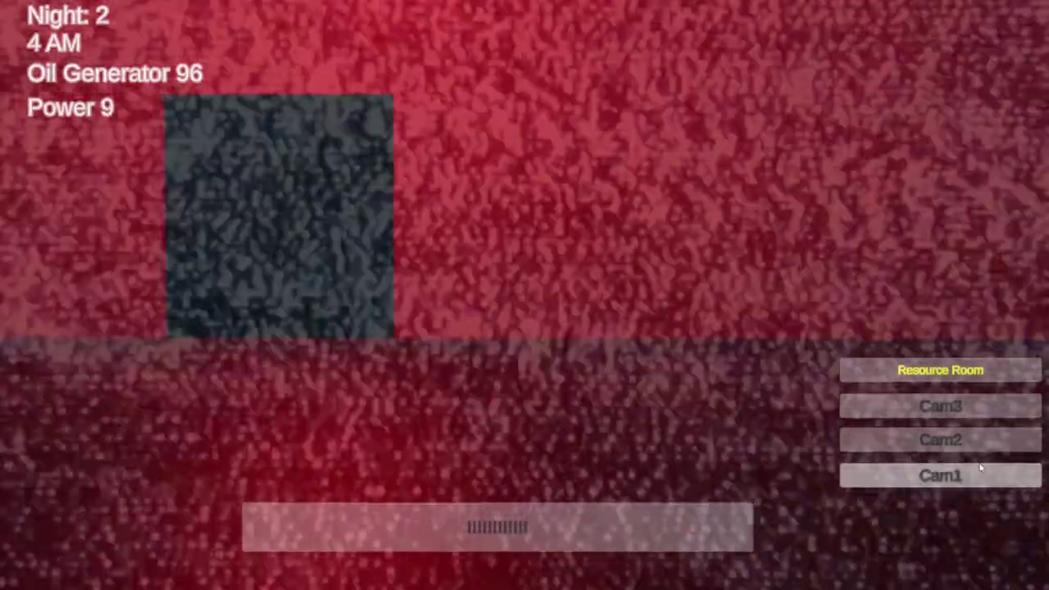
# On Night 2, cycle through the camera feeds, raising and lowering the monitor as power drains.
pyautogui.click(941, 477)
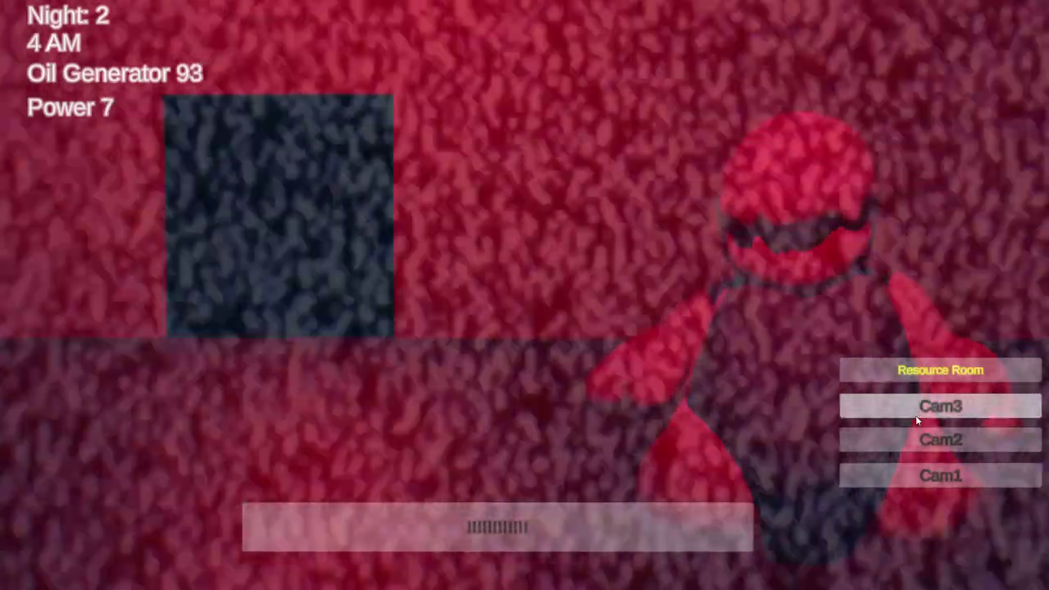
pyautogui.click(940, 441)
pyautogui.click(940, 441)
pyautogui.click(941, 476)
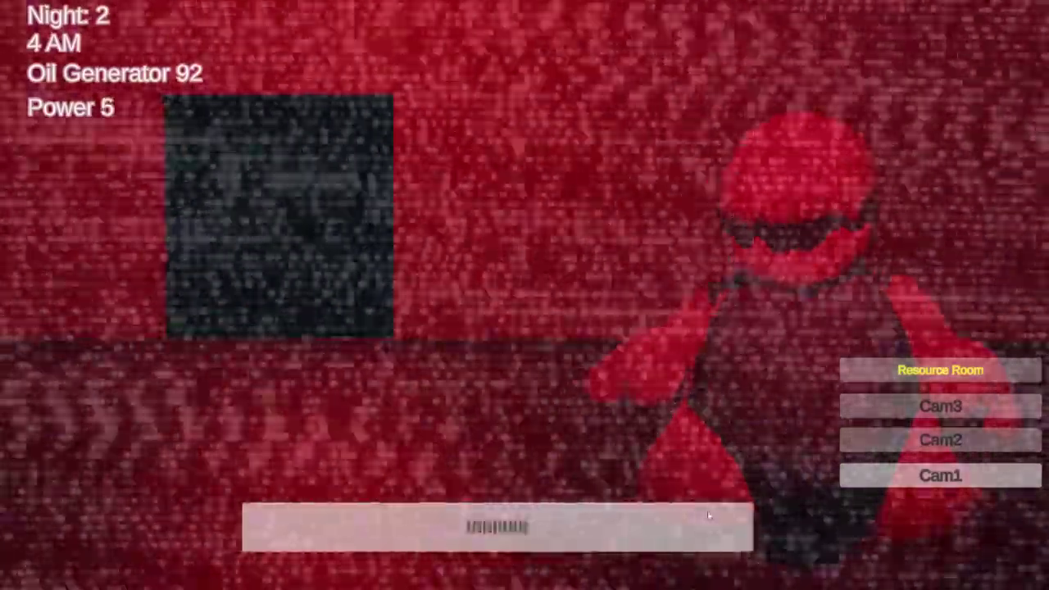
pyautogui.click(498, 527)
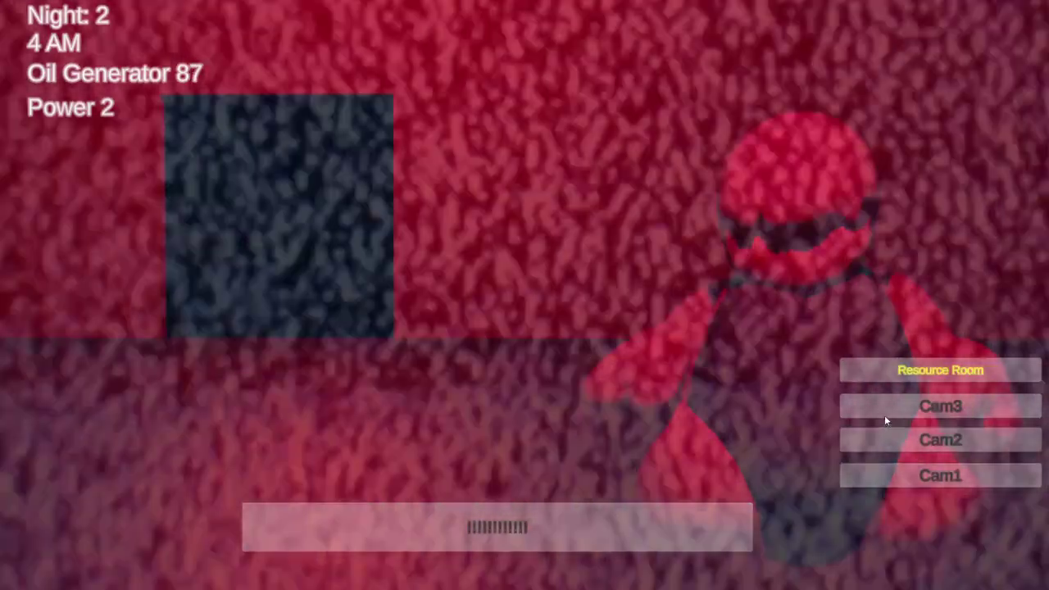
pyautogui.click(940, 406)
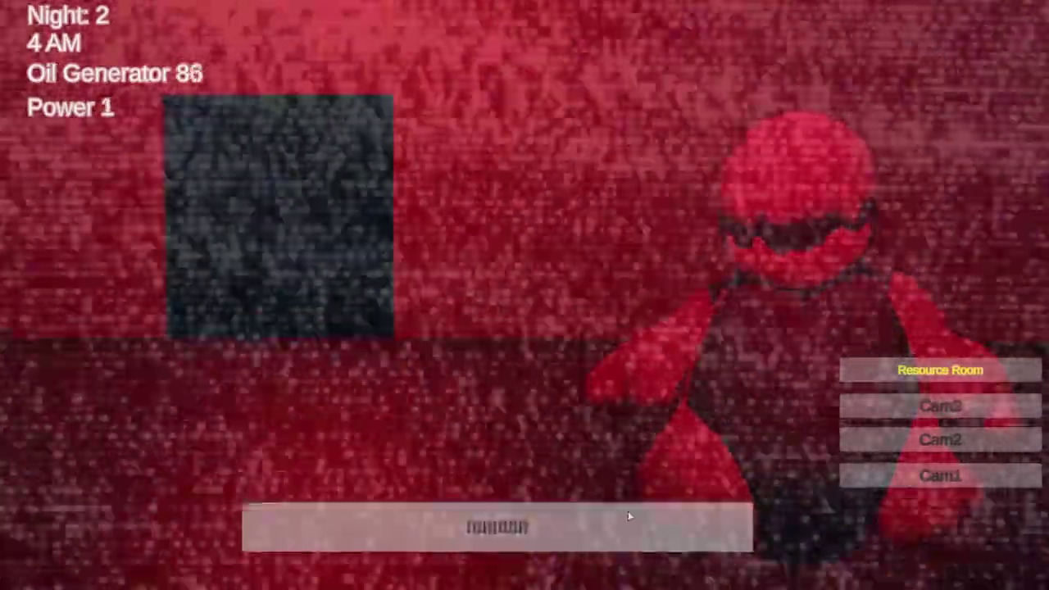
pyautogui.click(628, 510)
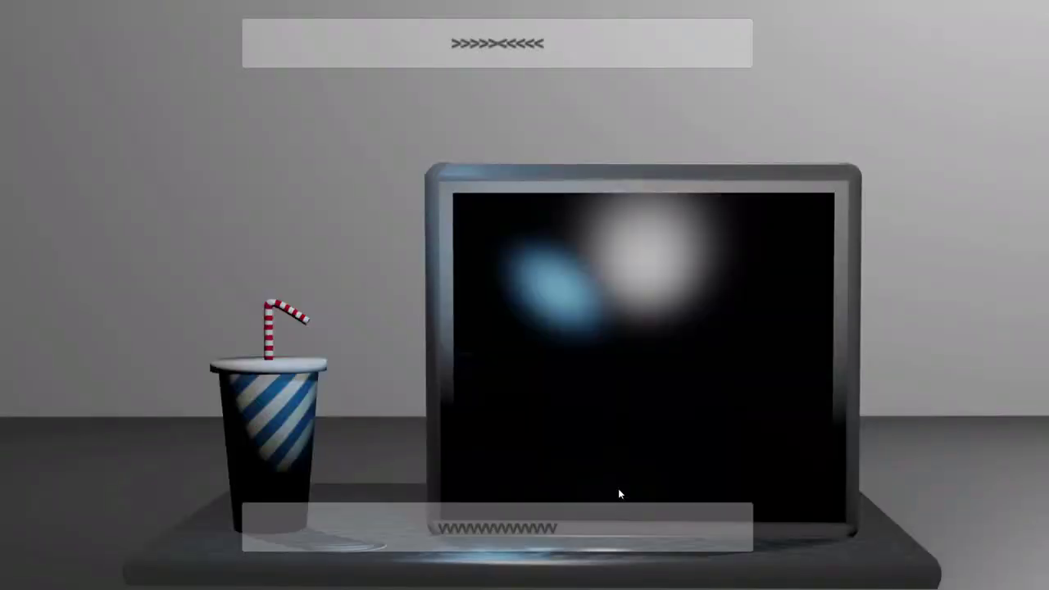